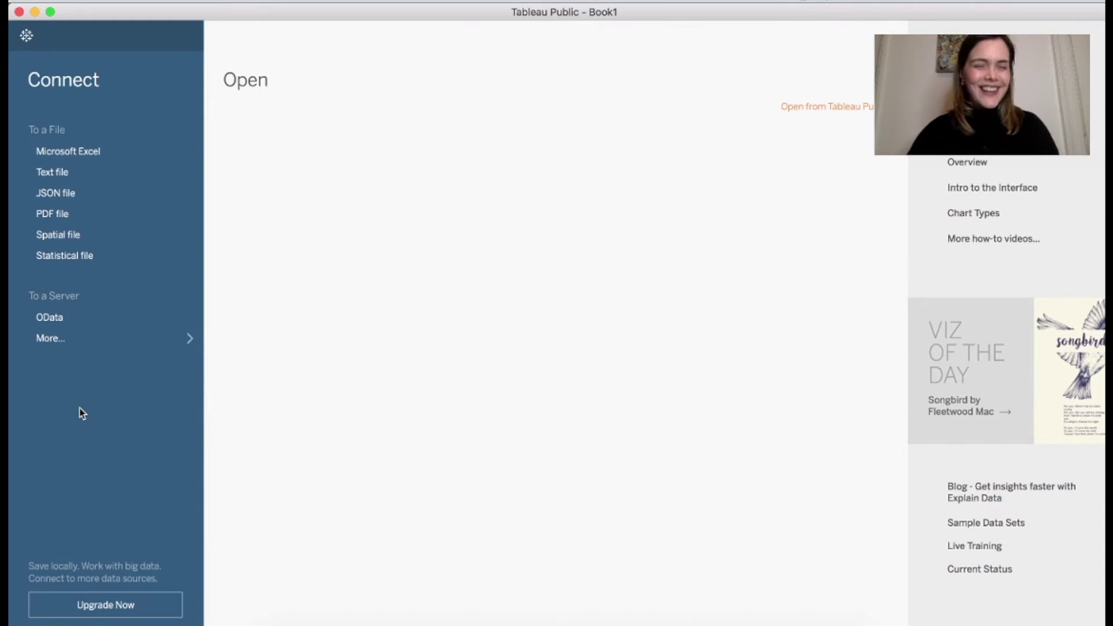
# Connect Tableau Public to the sanders_vt_rep_data.xlsx Excel workbook on the Desktop
pyautogui.click(107, 152)
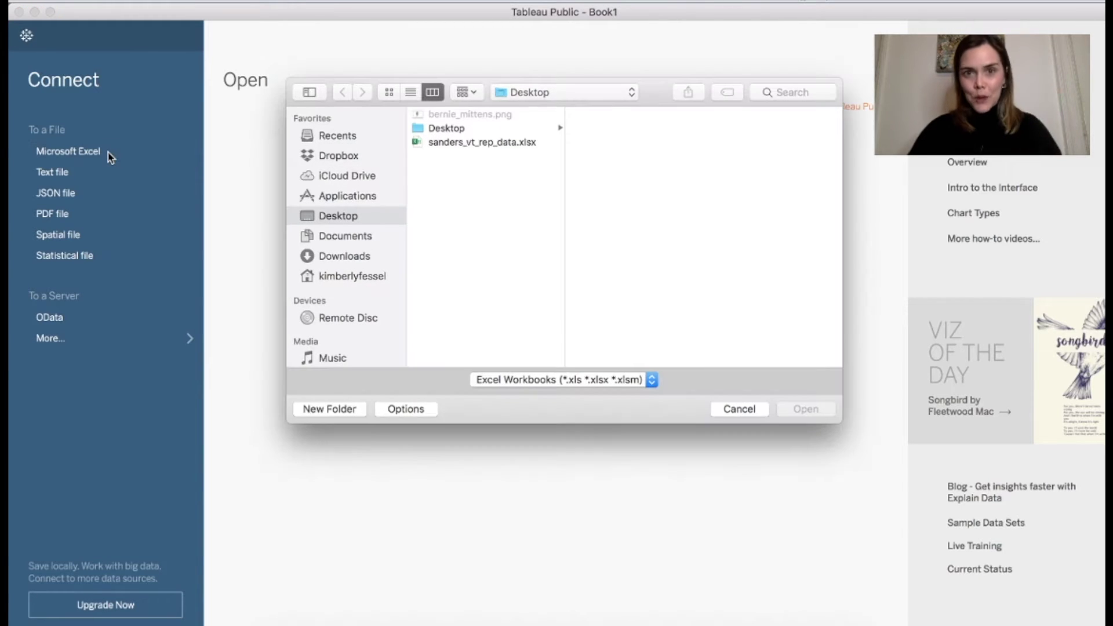
pyautogui.click(479, 143)
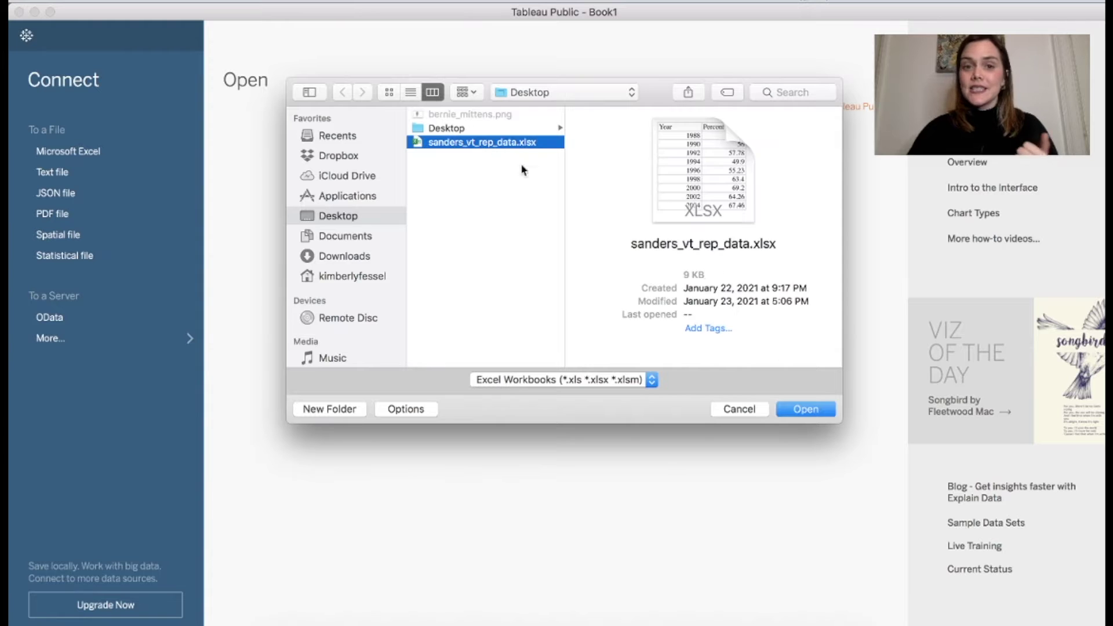
pyautogui.click(800, 411)
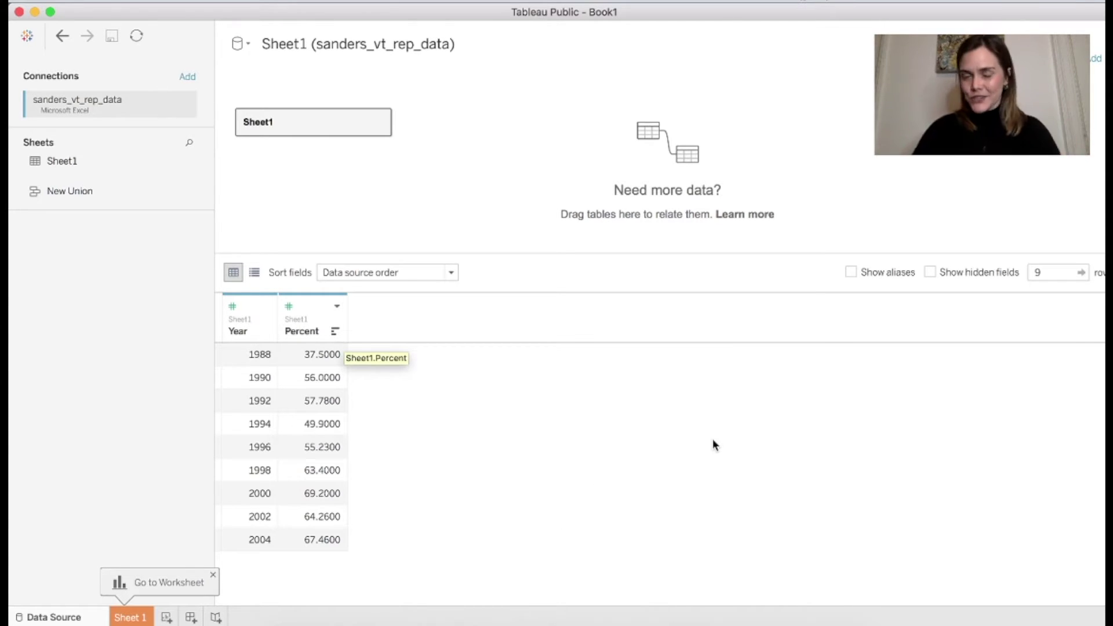
# On Sheet 1, put Year on Columns and Percent twice on Rows as line charts
pyautogui.click(127, 619)
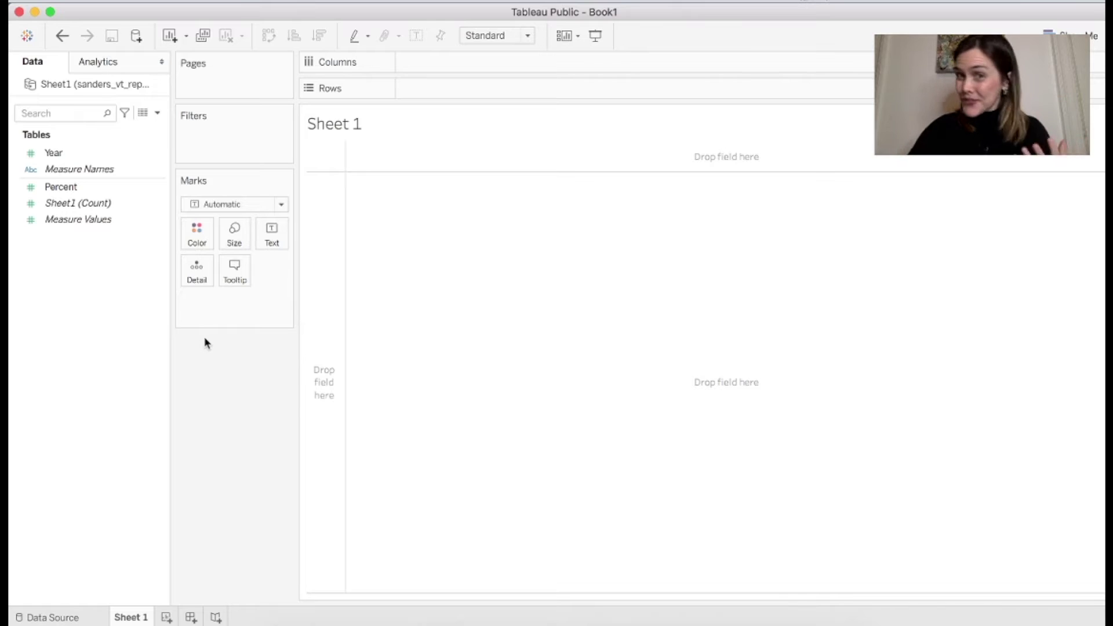
pyautogui.moveTo(95, 154); pyautogui.dragTo(482, 63)
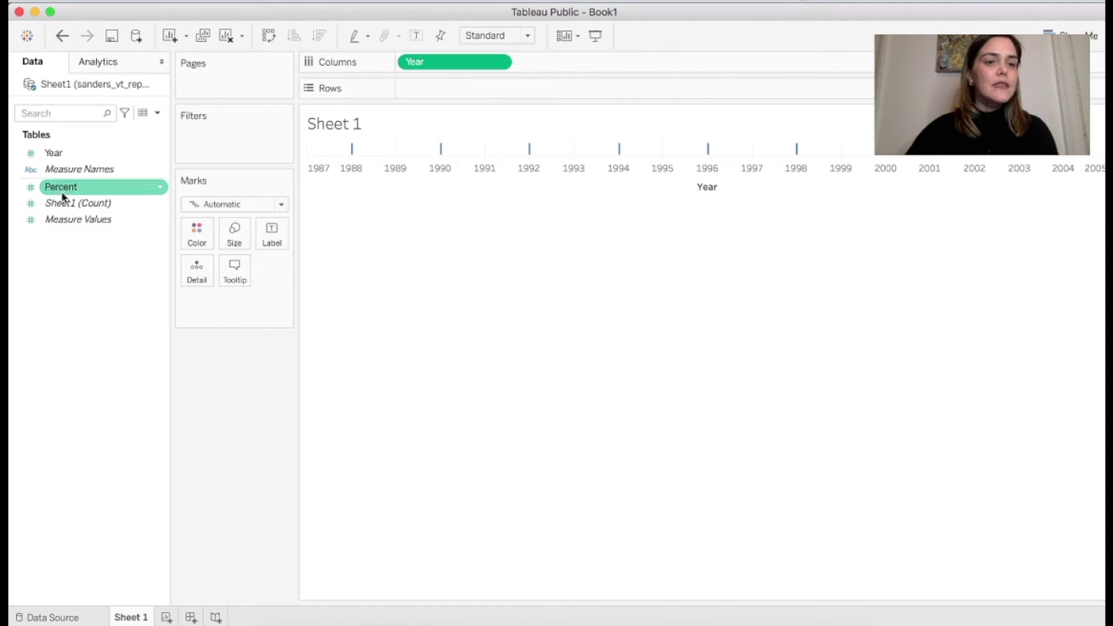
pyautogui.moveTo(62, 197)
pyautogui.mouseDown()
pyautogui.moveTo(218, 151)
pyautogui.moveTo(377, 132)
pyautogui.moveTo(422, 92)
pyautogui.mouseUp()
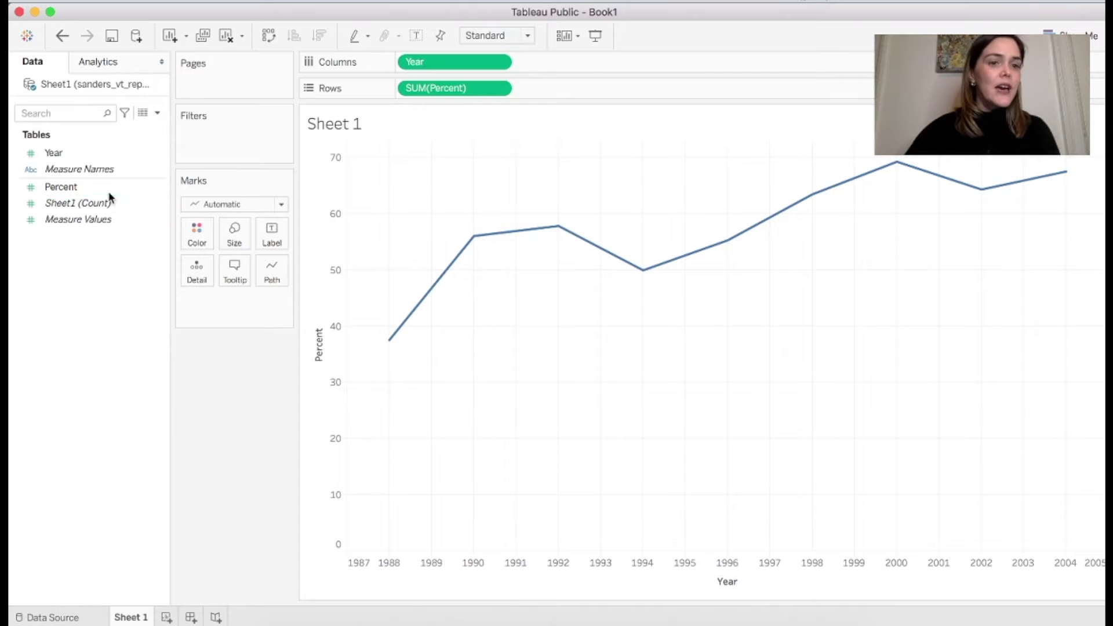
pyautogui.moveTo(107, 194); pyautogui.dragTo(606, 93)
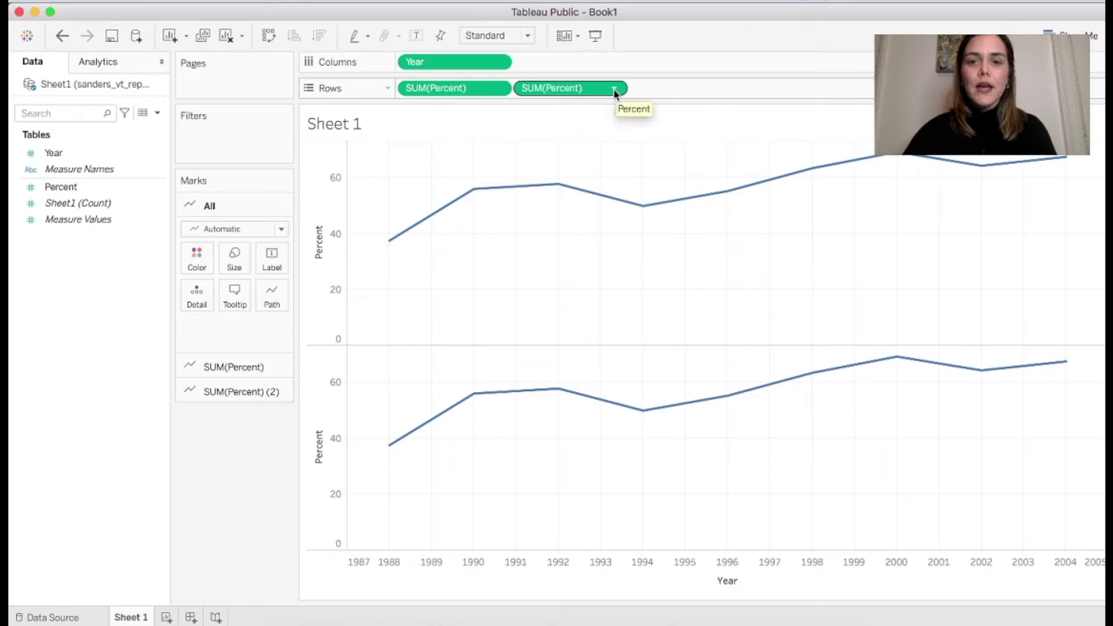
# Set the second SUM(Percent) pill to Dual Axis so both lines overlay
pyautogui.click(614, 89)
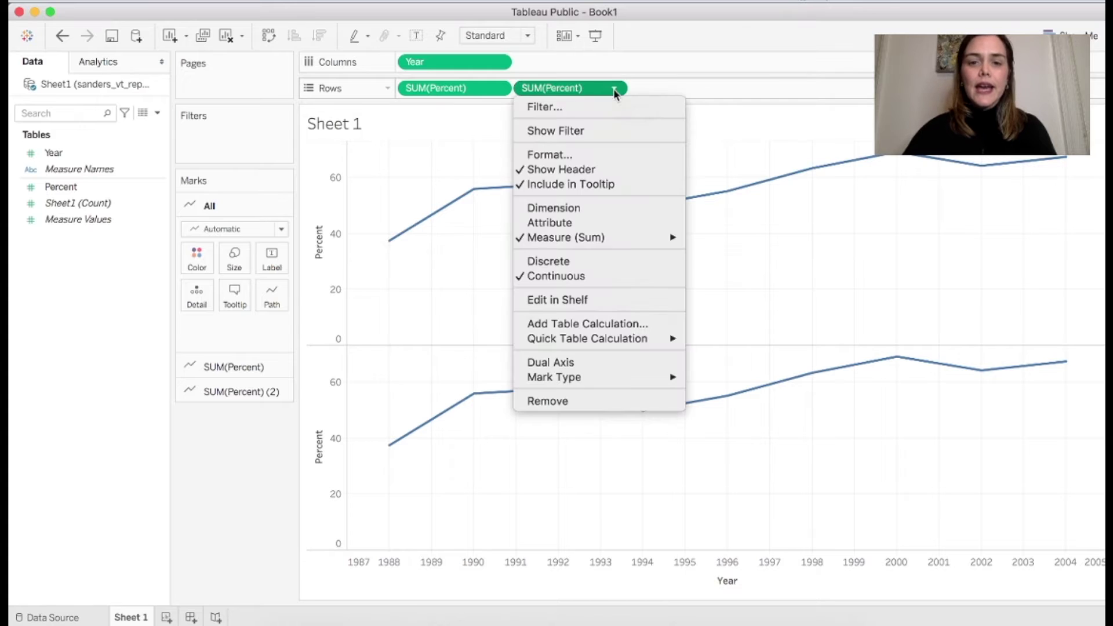
pyautogui.click(591, 365)
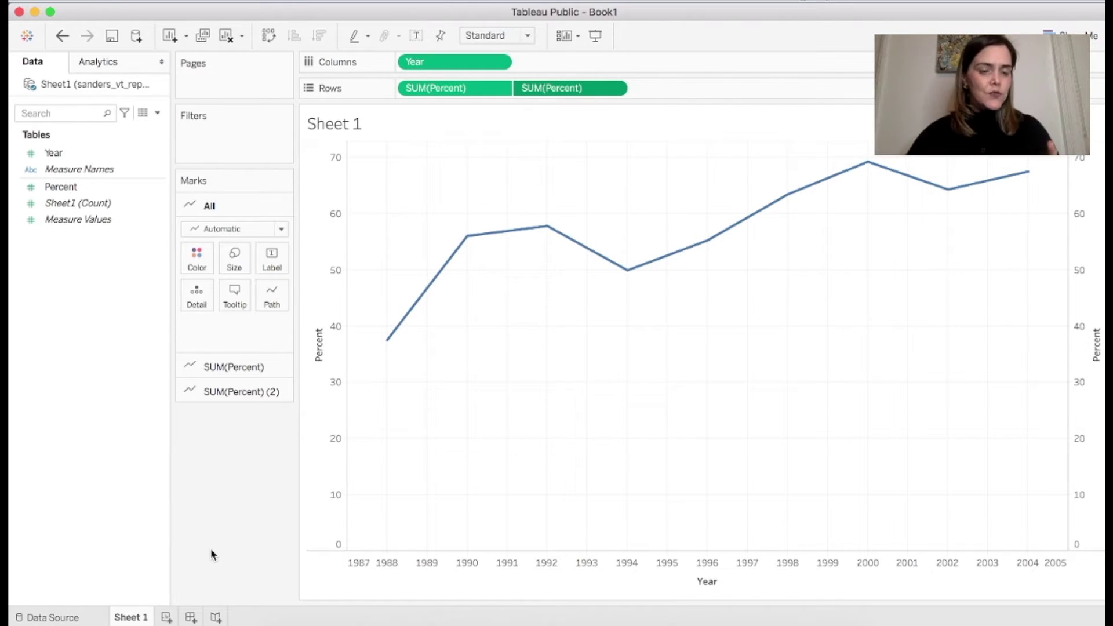
# Change the SUM(Percent) (2) layer's mark type to Shape
pyautogui.click(243, 397)
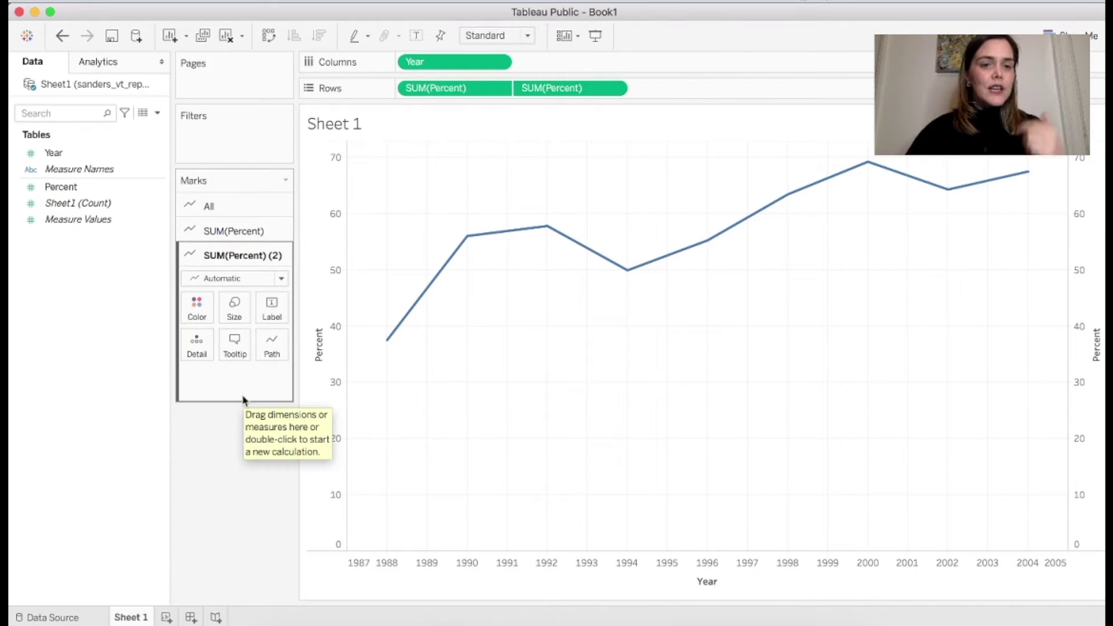
pyautogui.click(283, 279)
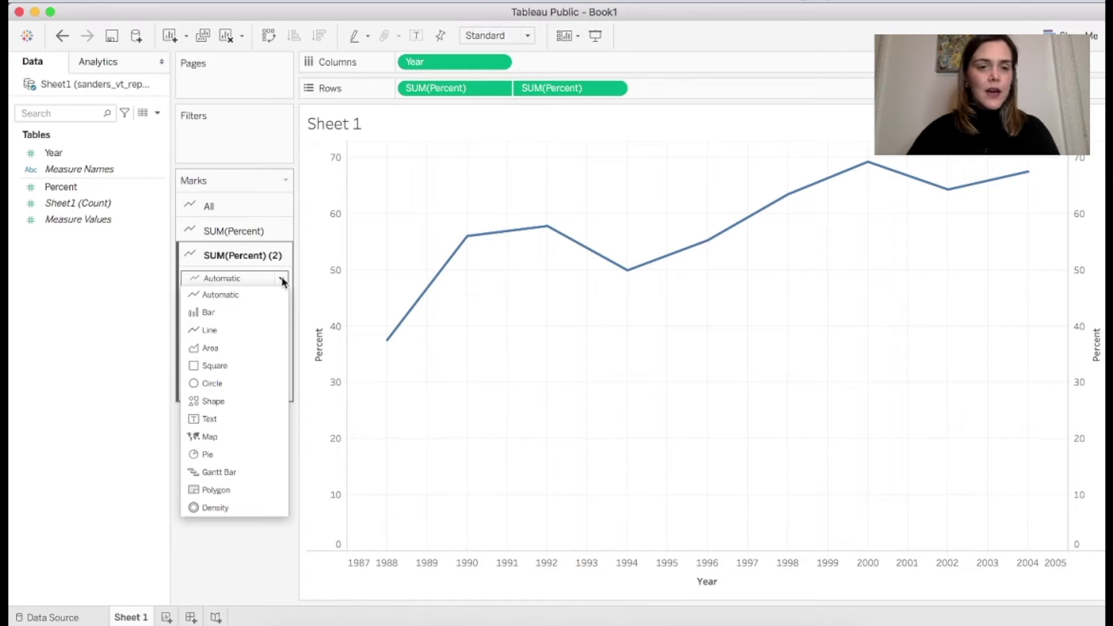
pyautogui.click(256, 402)
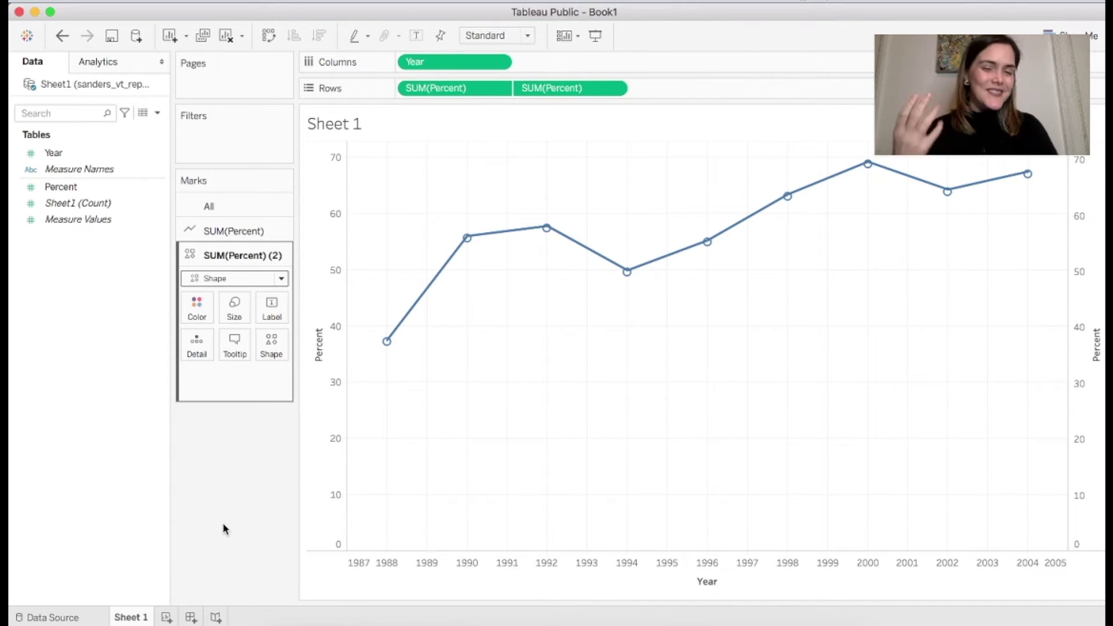
# Open the Edit Shape dialog via More Shapes and show its palette list
pyautogui.click(276, 356)
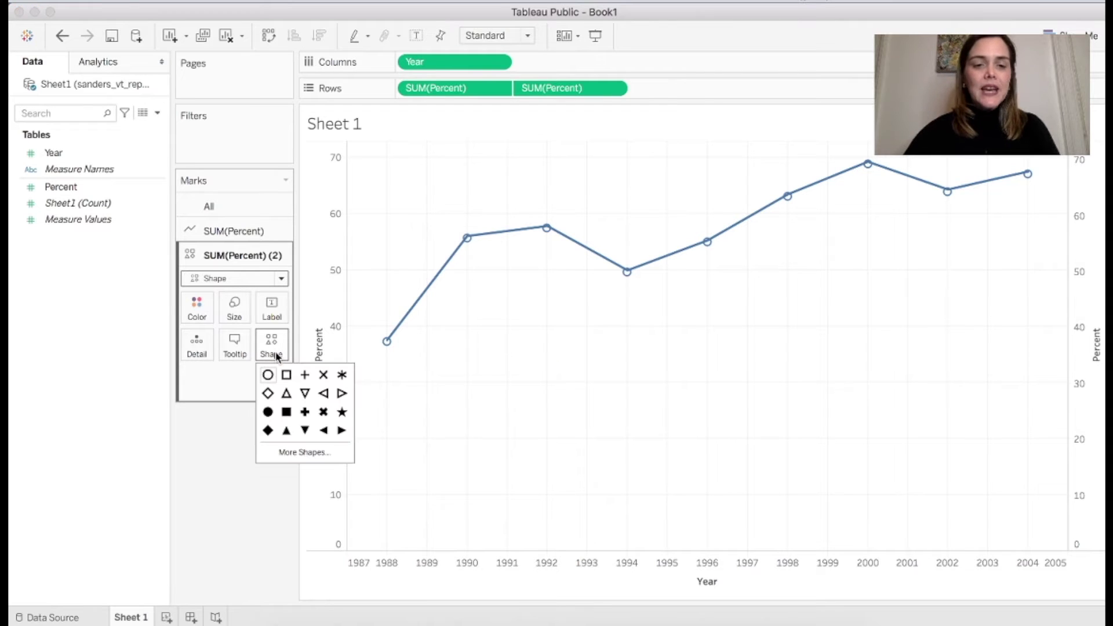
pyautogui.click(325, 457)
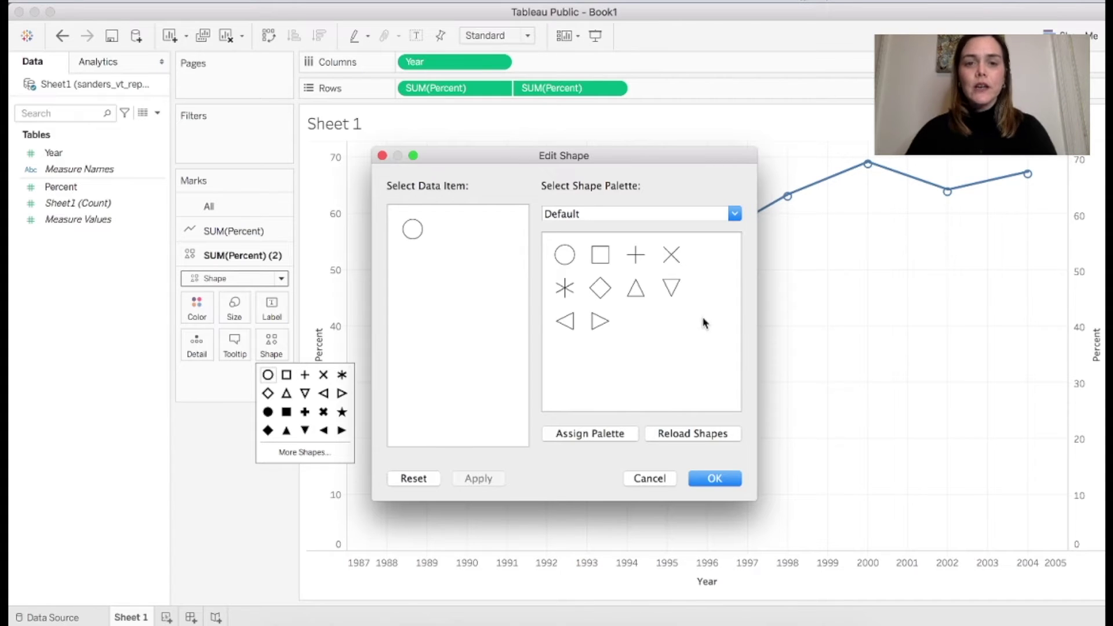
pyautogui.click(735, 213)
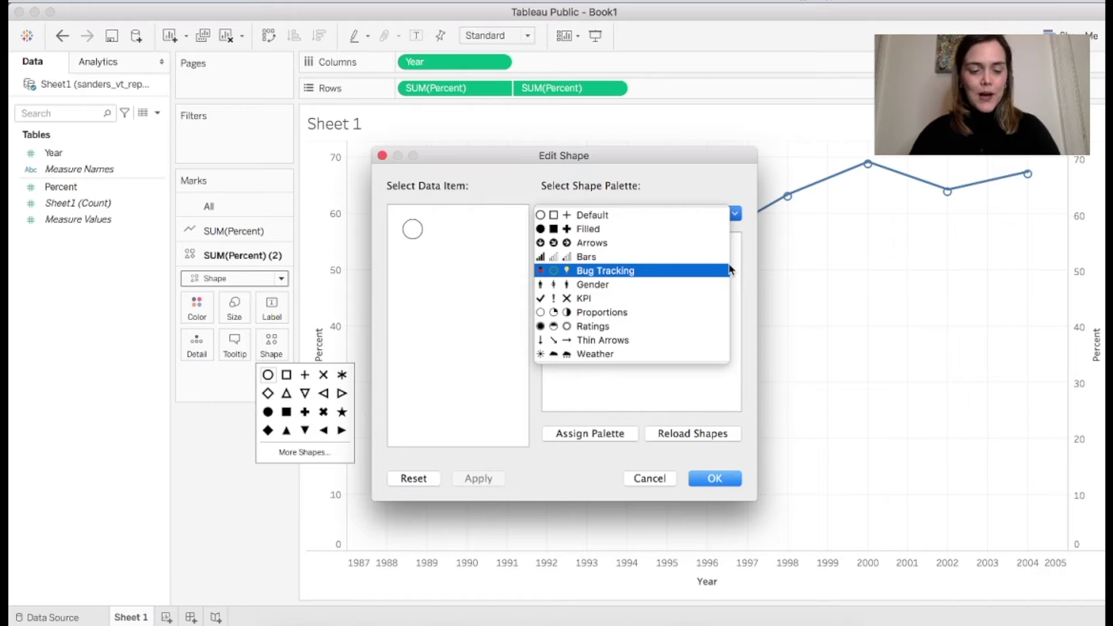
# In Finder, open the Shapes folder inside My Tableau Repository
pyautogui.hotkey('ctrl', 'Right')
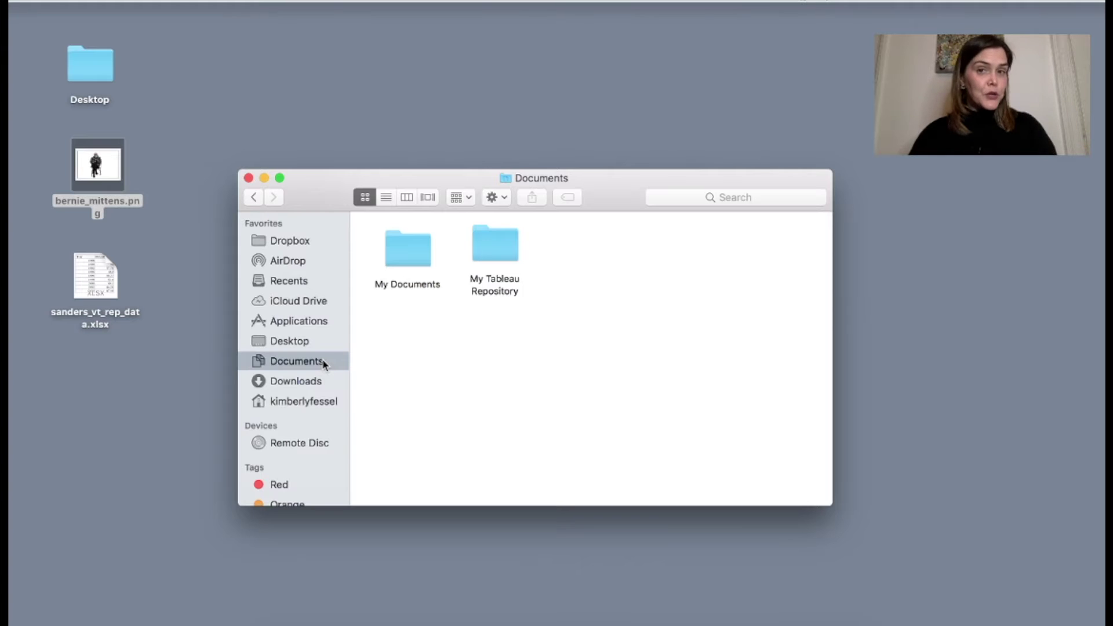
pyautogui.doubleClick(508, 293)
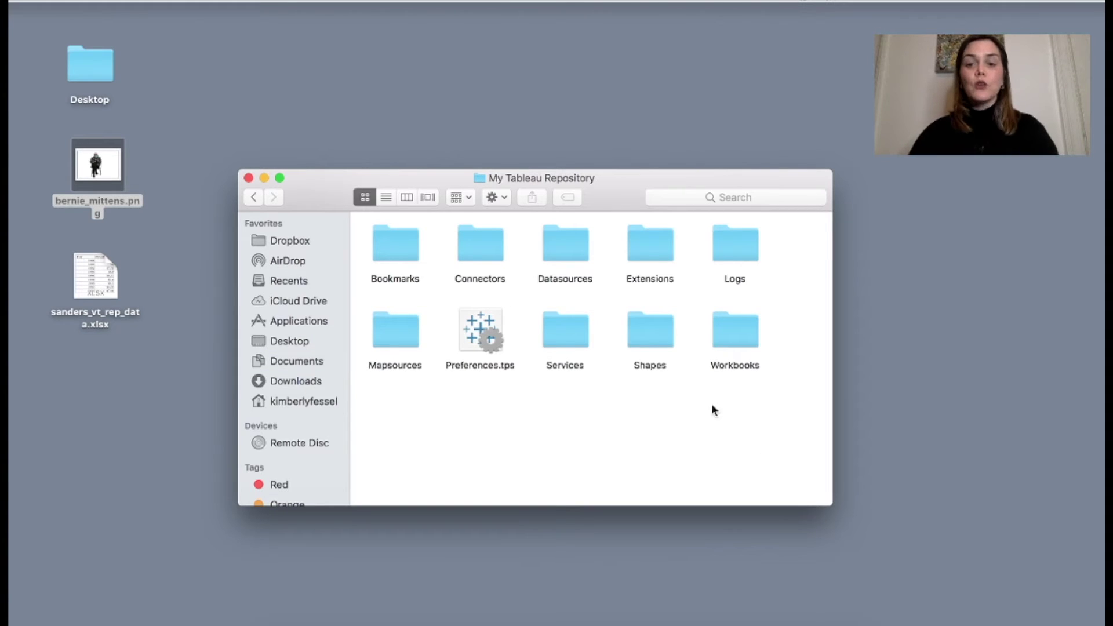
pyautogui.doubleClick(656, 370)
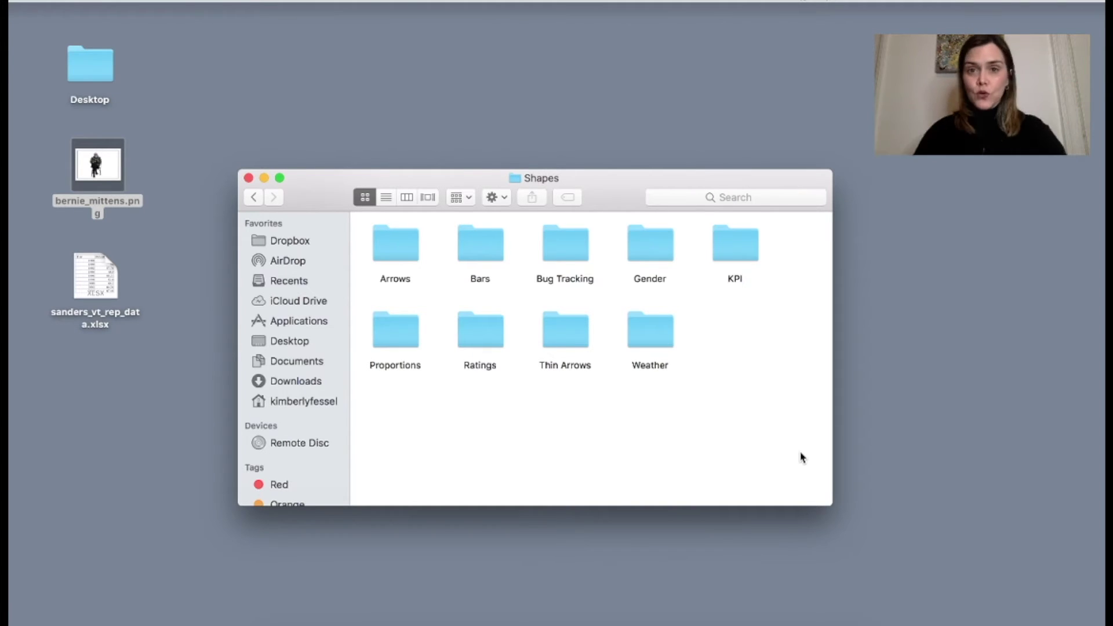
# Create and open a new folder named Custom, then view bernie_mittens.png in Preview
pyautogui.rightClick(735, 321)
pyautogui.click(749, 329)
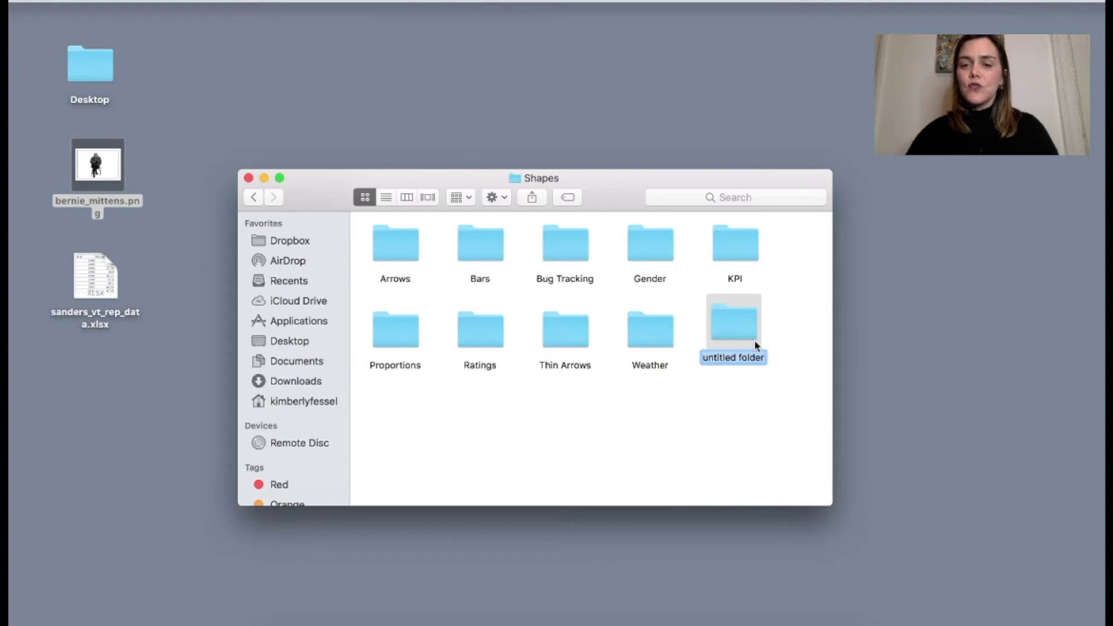
pyautogui.write('Custom')
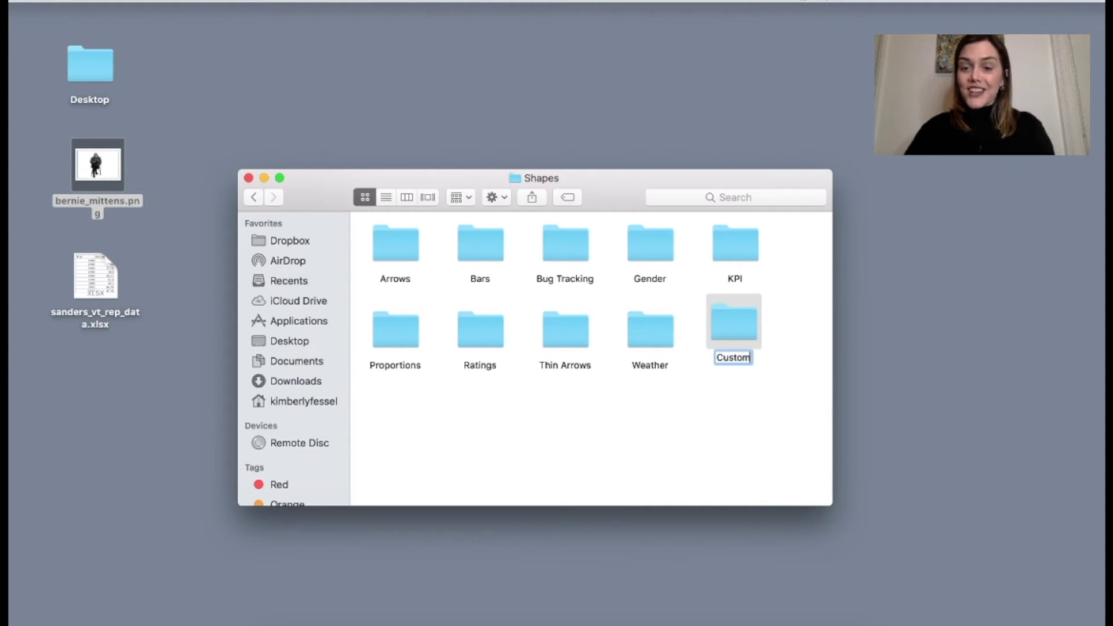
pyautogui.press('Return')
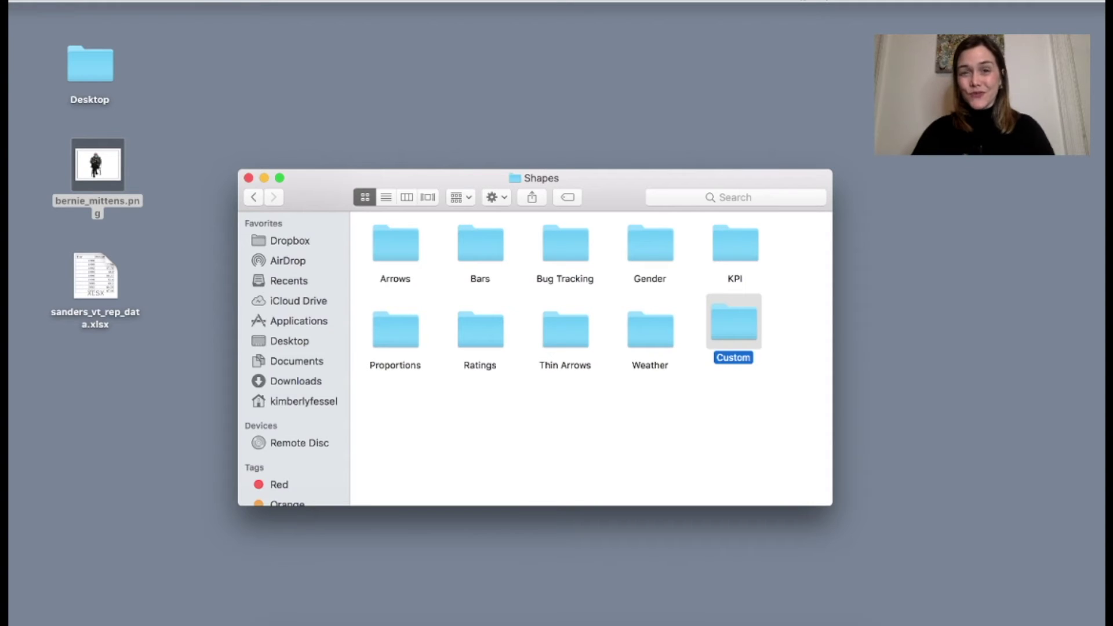
pyautogui.doubleClick(736, 322)
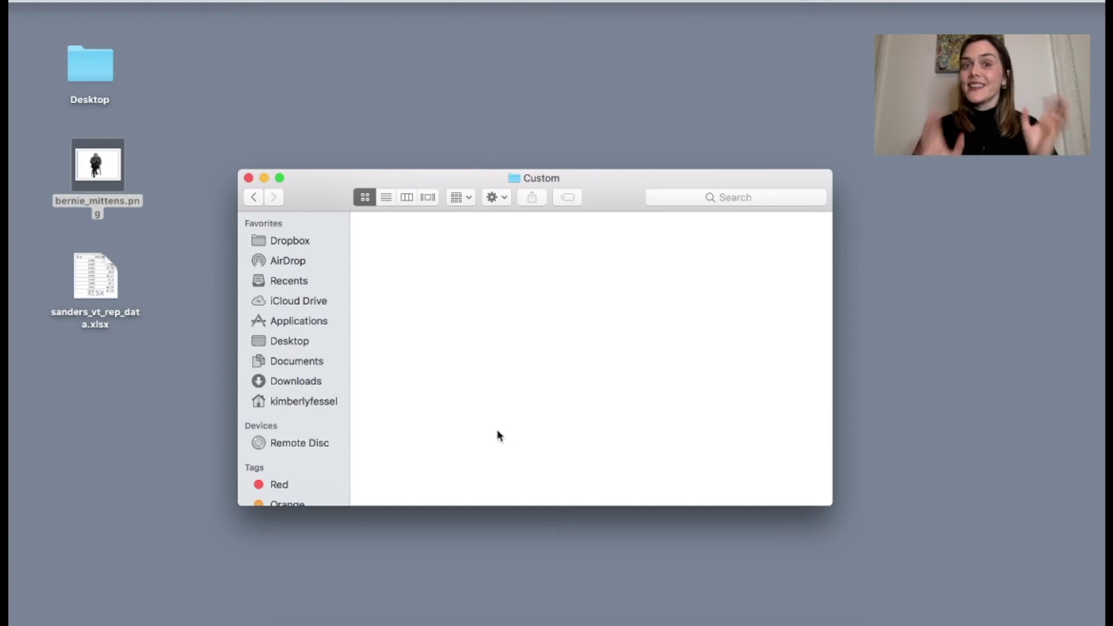
pyautogui.doubleClick(109, 181)
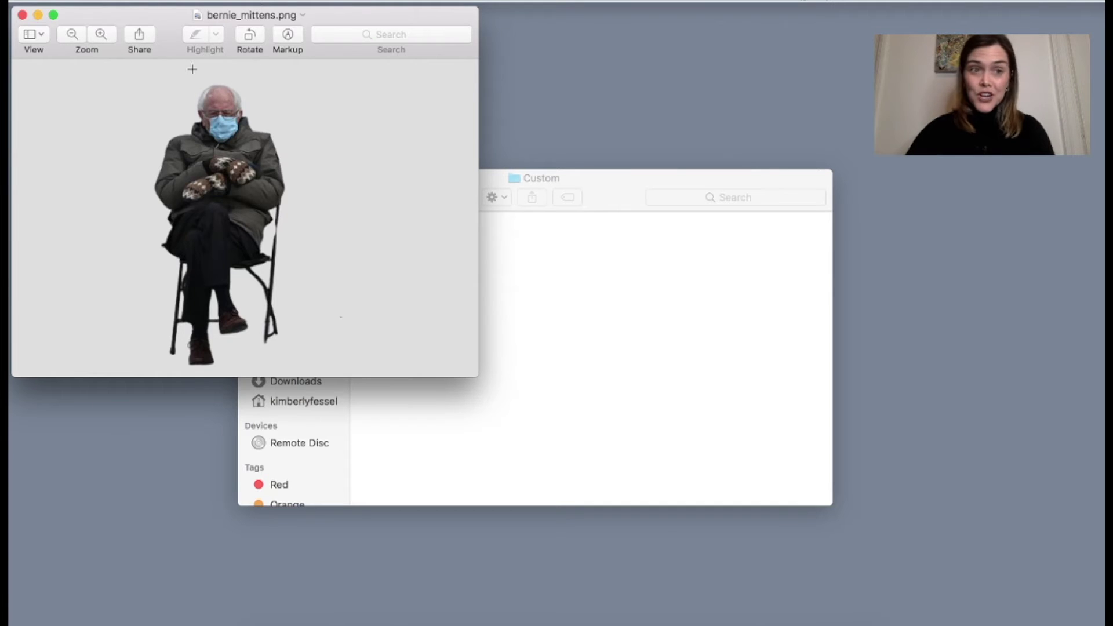
# Close Preview, move bernie_mittens.png into the Custom folder, and return to Tableau
pyautogui.click(23, 15)
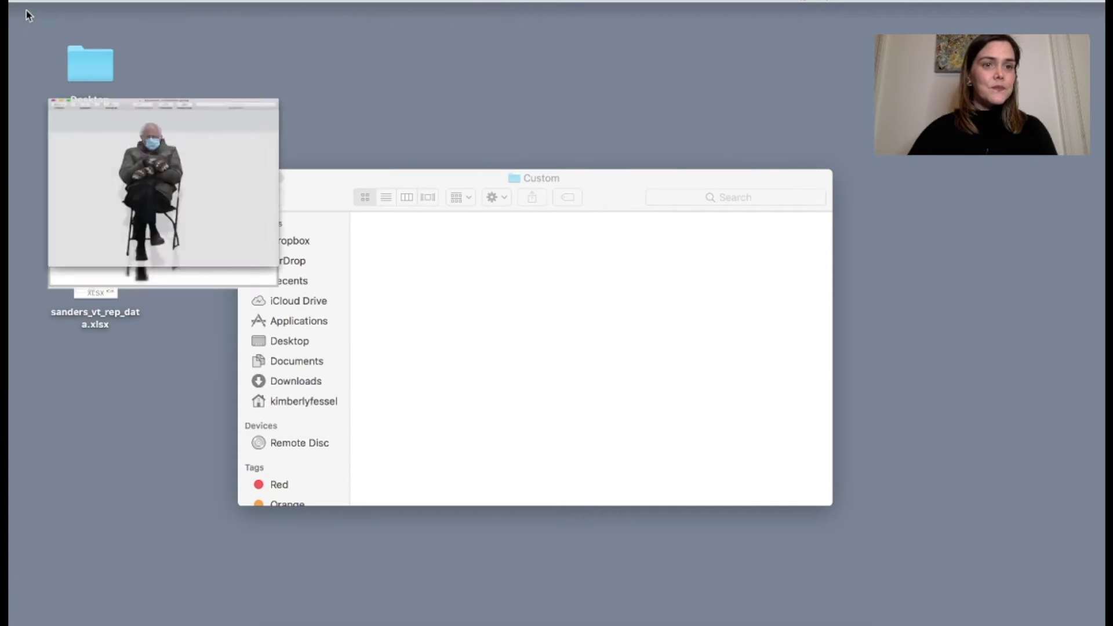
pyautogui.moveTo(104, 172); pyautogui.dragTo(420, 268)
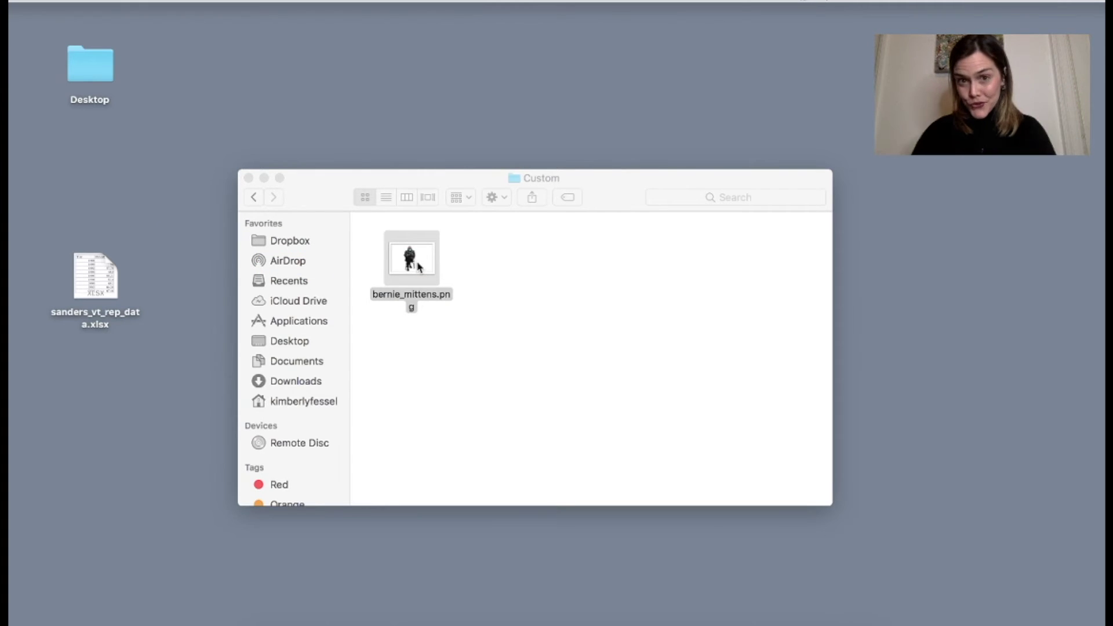
pyautogui.press('super+Tab')
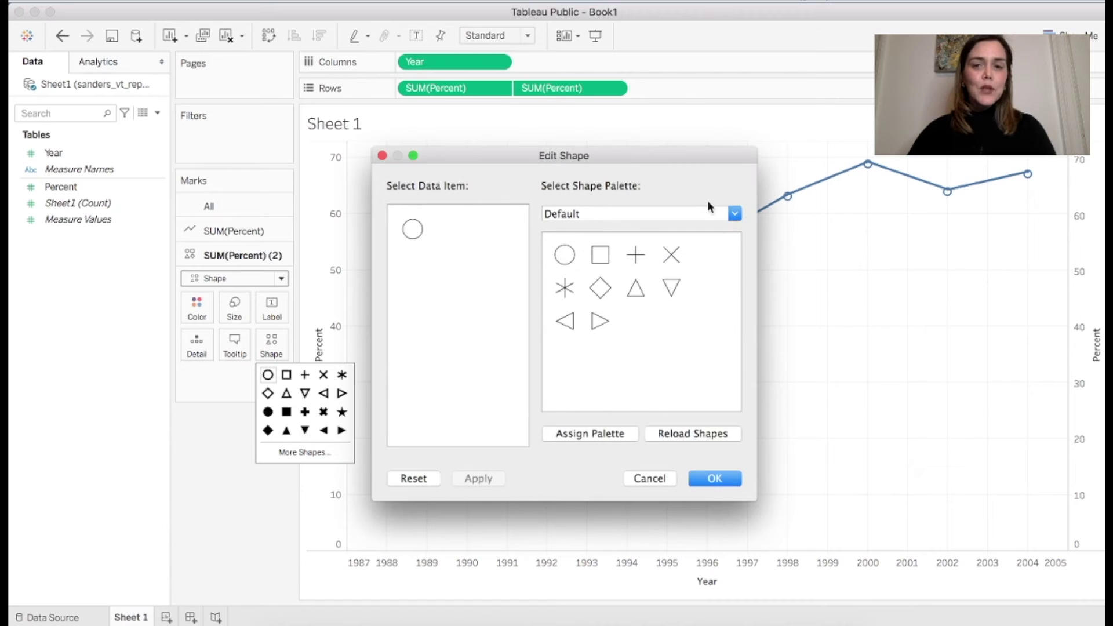
# Reload shapes and select the Custom shape palette in Edit Shape
pyautogui.click(735, 214)
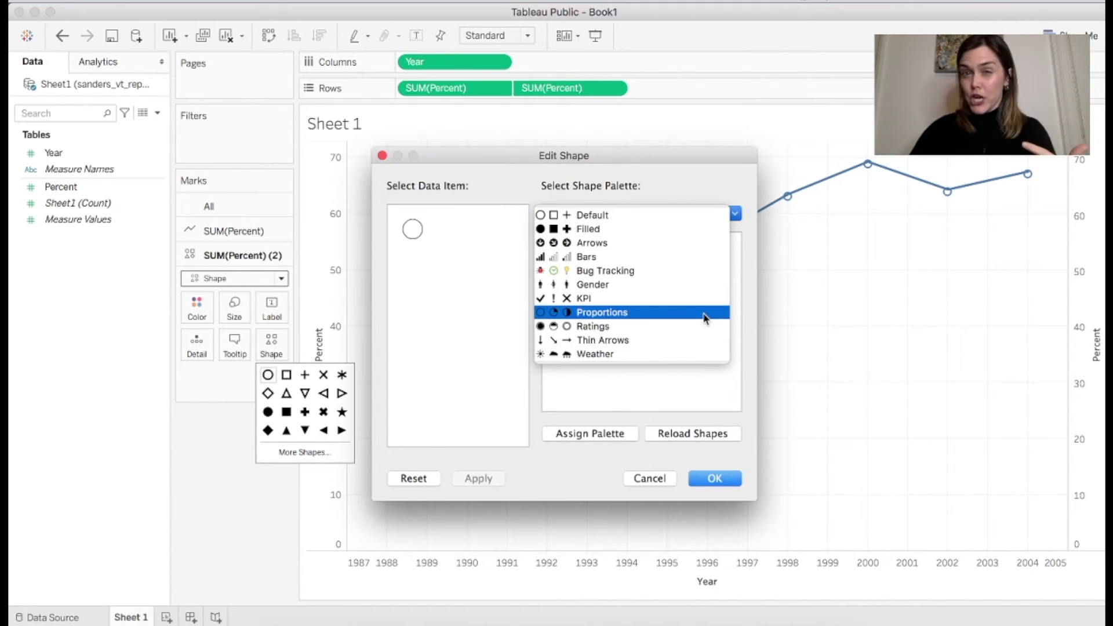
pyautogui.click(707, 451)
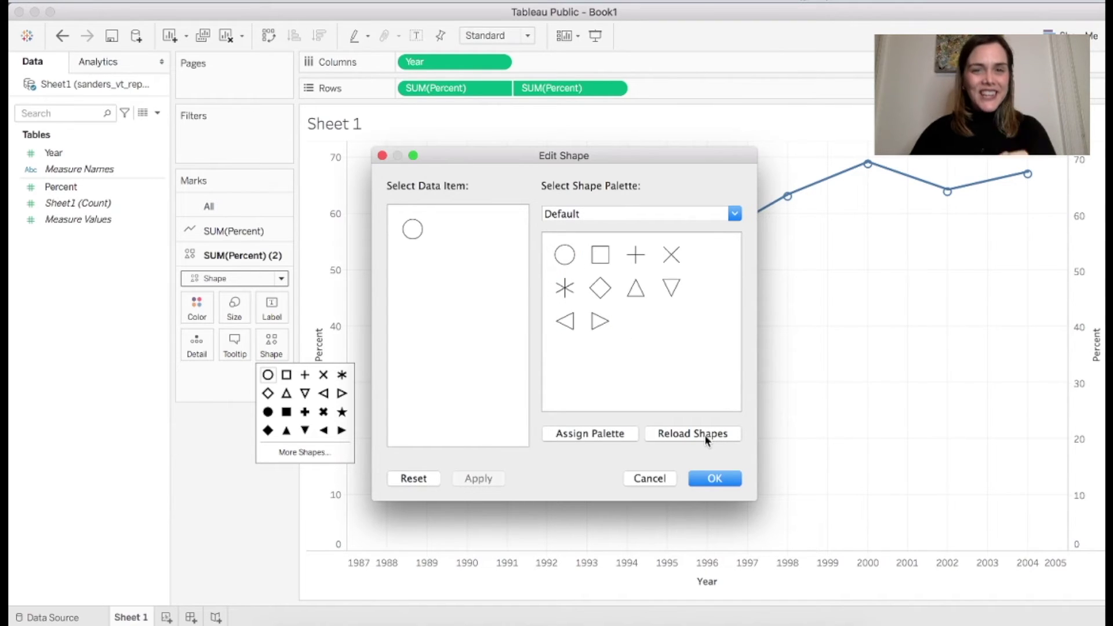
pyautogui.click(707, 440)
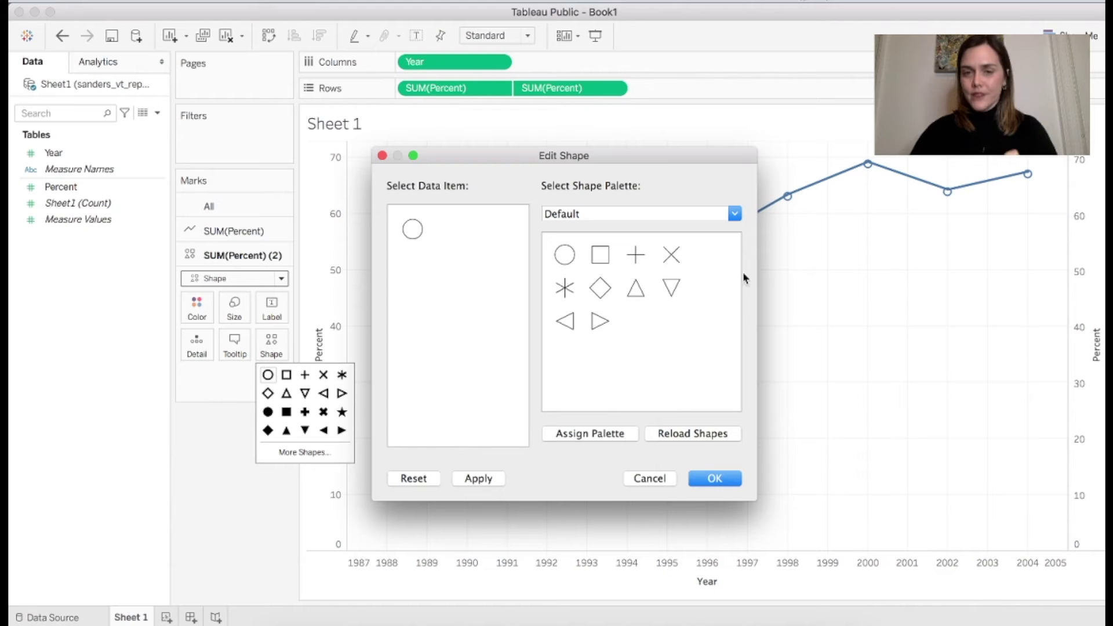
pyautogui.click(736, 215)
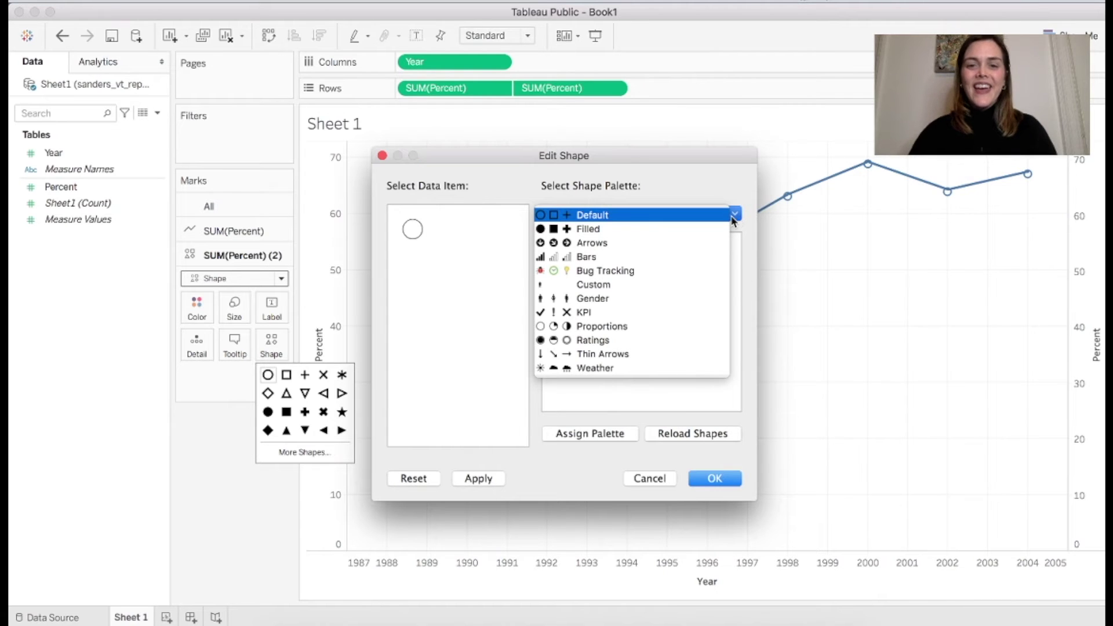
pyautogui.click(717, 290)
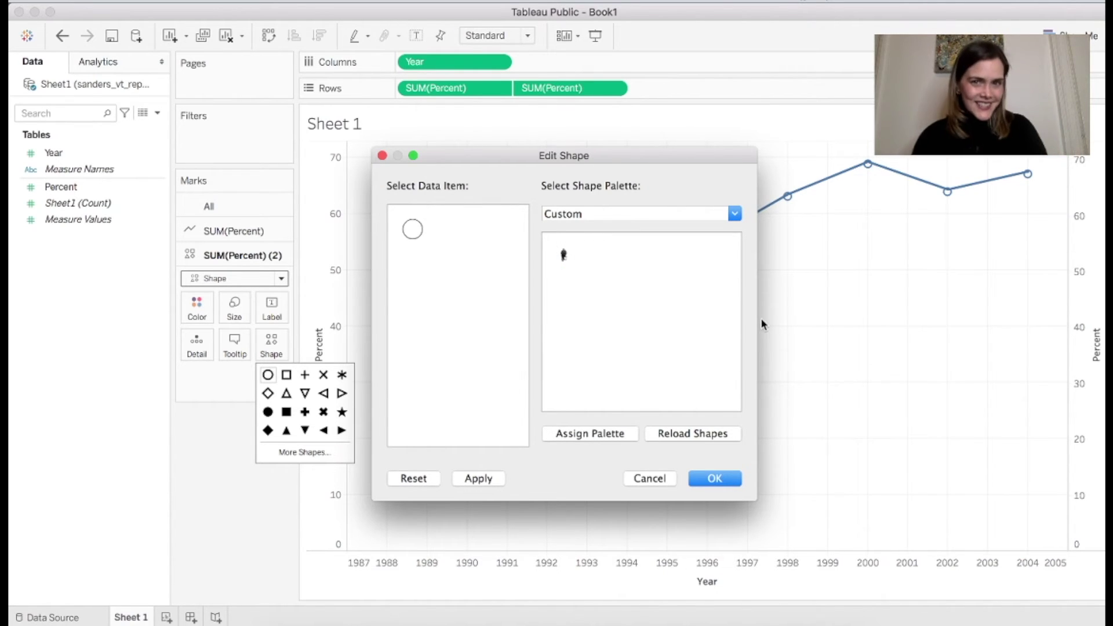
# Assign the Bernie-in-chair shape to the data item and confirm the marker change
pyautogui.click(565, 259)
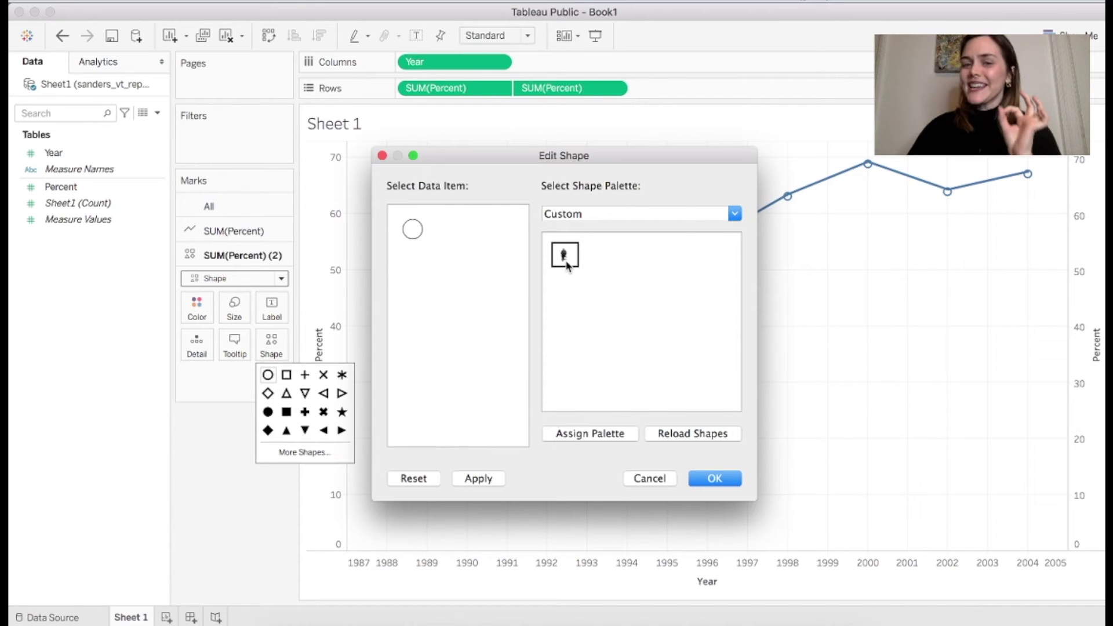
pyautogui.click(566, 258)
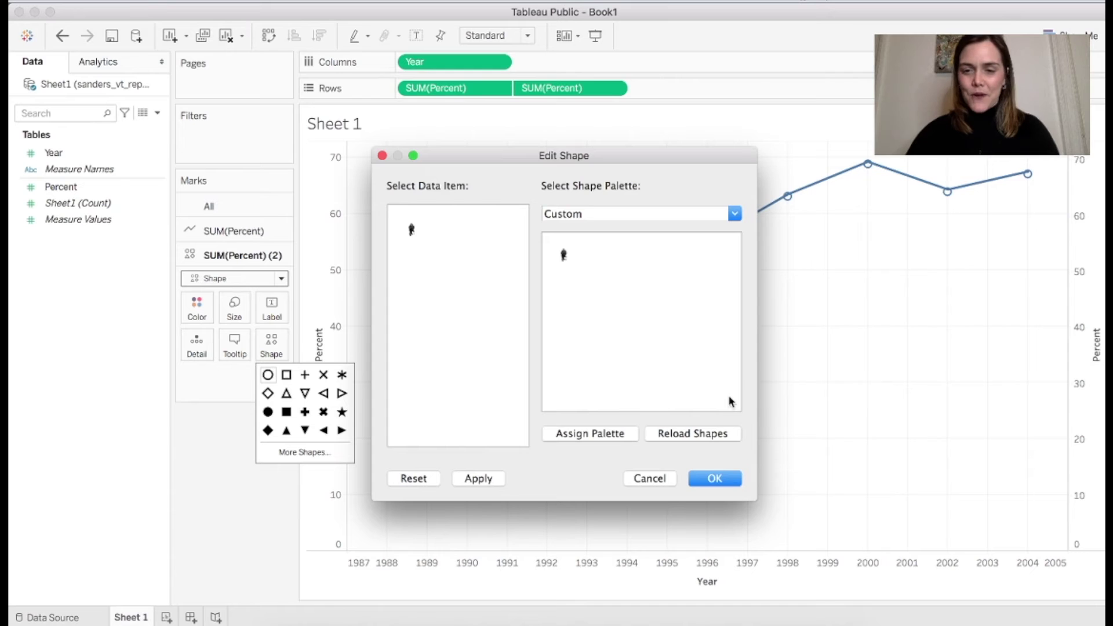
pyautogui.click(731, 480)
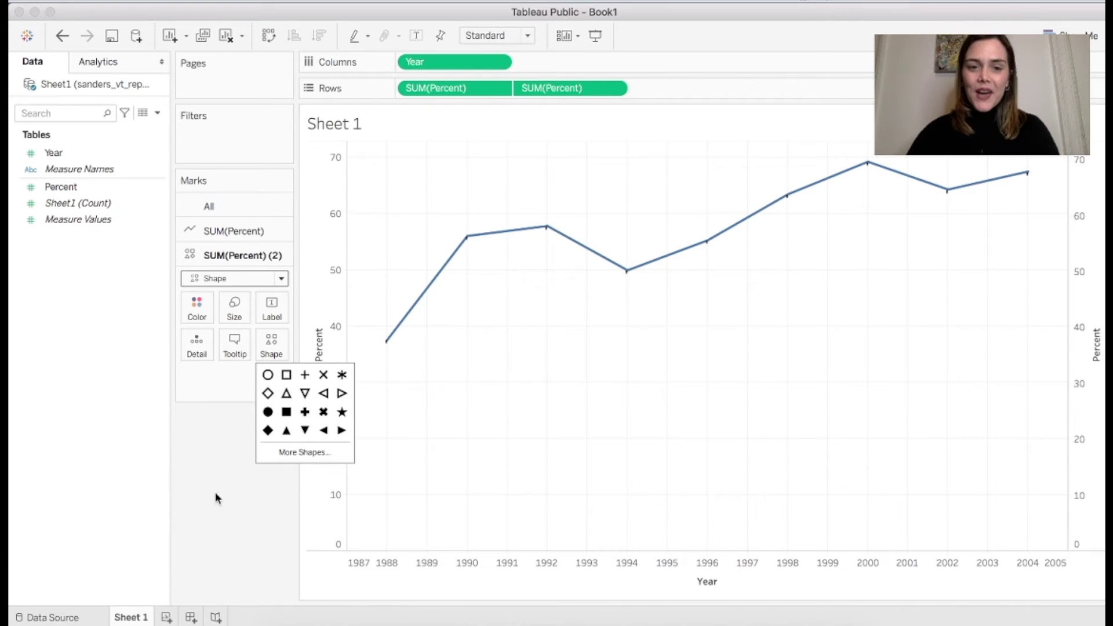
pyautogui.click(241, 508)
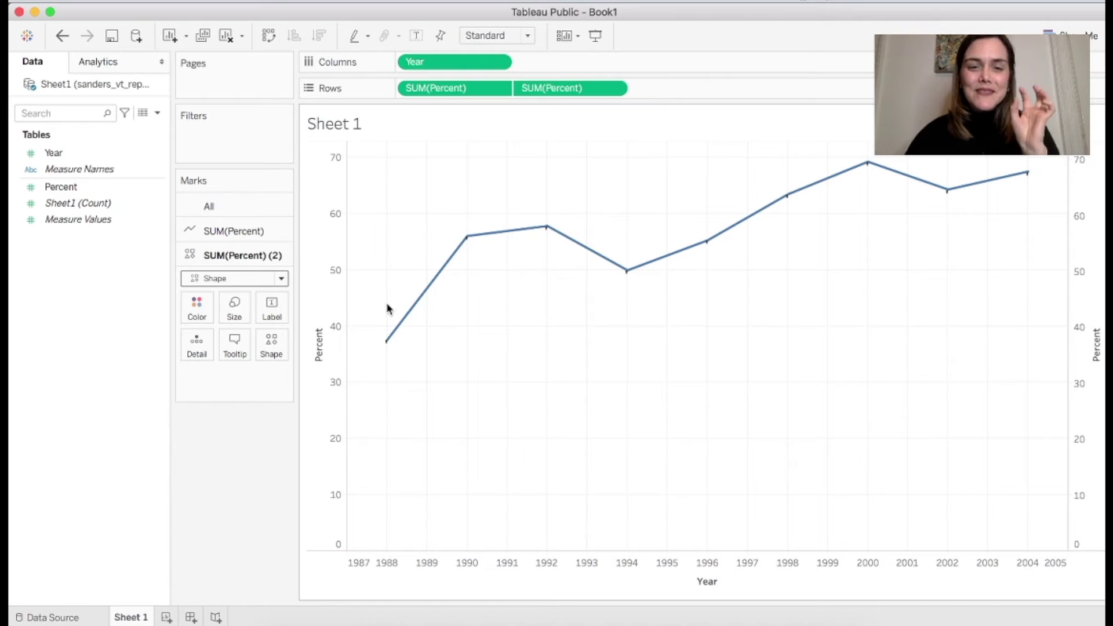
# Enlarge the Bernie markers by dragging the Size slider to the right
pyautogui.moveTo(385, 346)
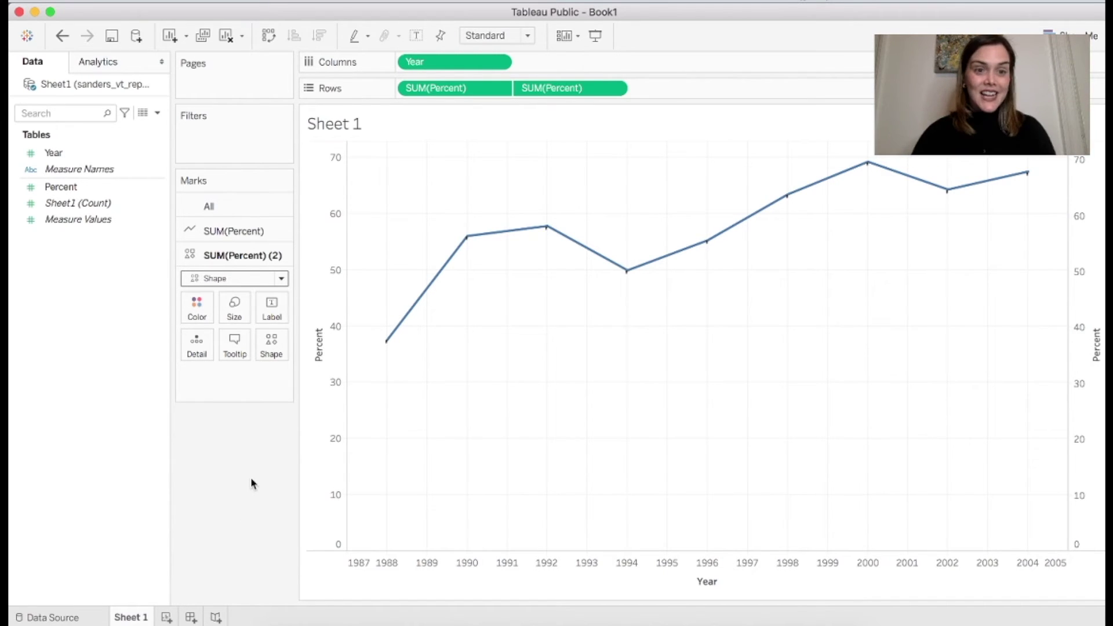
pyautogui.click(235, 311)
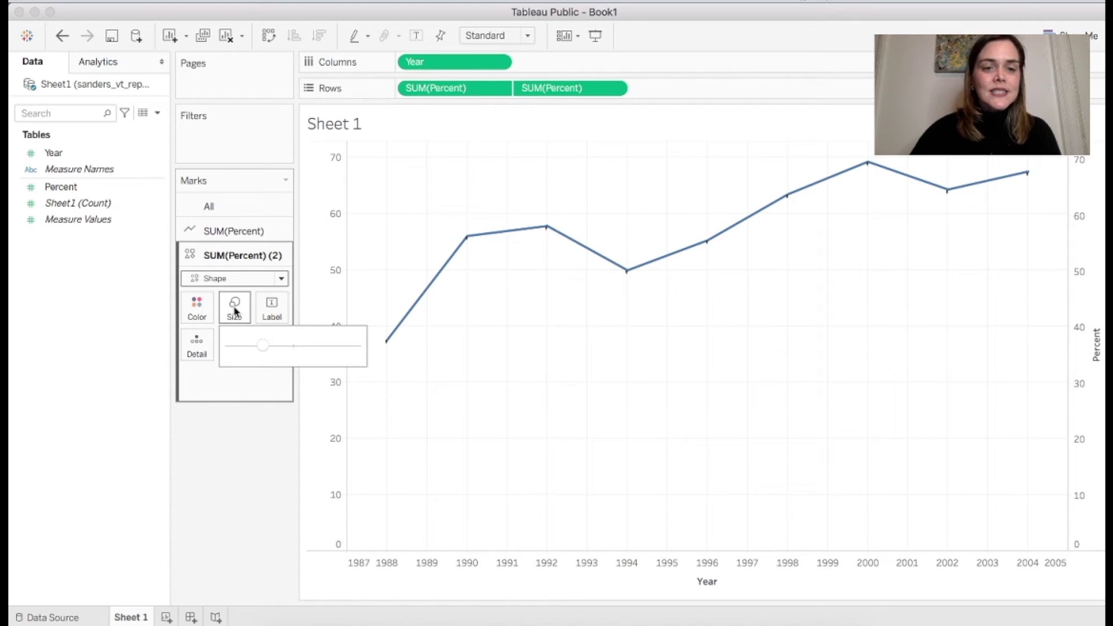
pyautogui.moveTo(324, 347); pyautogui.dragTo(348, 346)
pyautogui.click(246, 461)
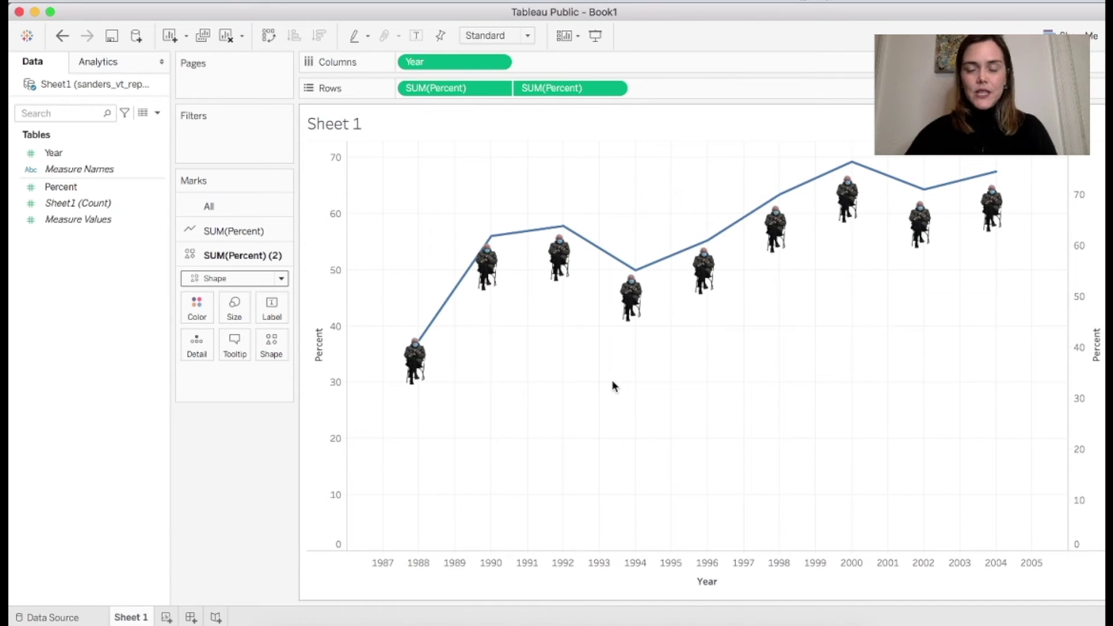
pyautogui.rightClick(1082, 302)
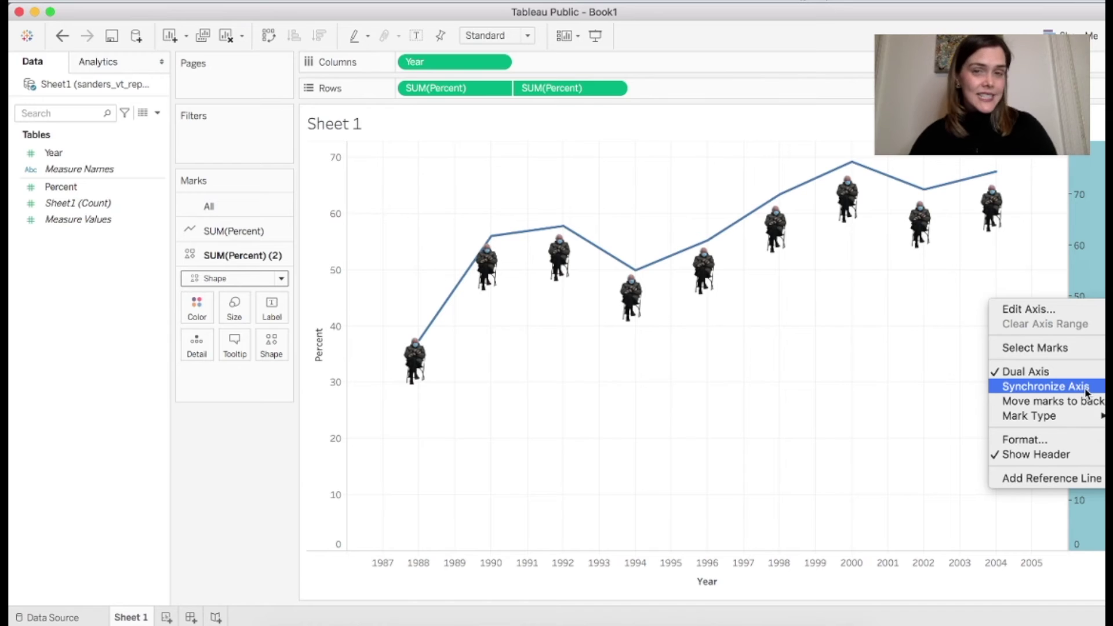
# Synchronize the Percent axes and title the chart 'Bernie Sanders Vermont Representative Vote Percentage'
pyautogui.click(1046, 386)
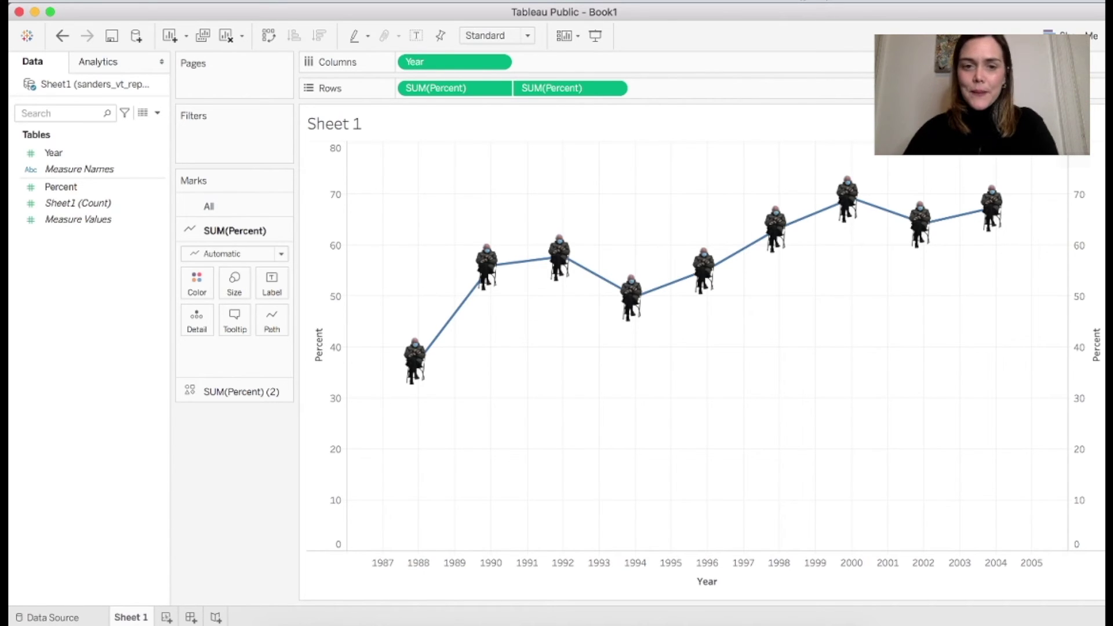
pyautogui.doubleClick(334, 124)
pyautogui.press('BackSpace')
pyautogui.write('Bernie Sanders Vermont Representat')
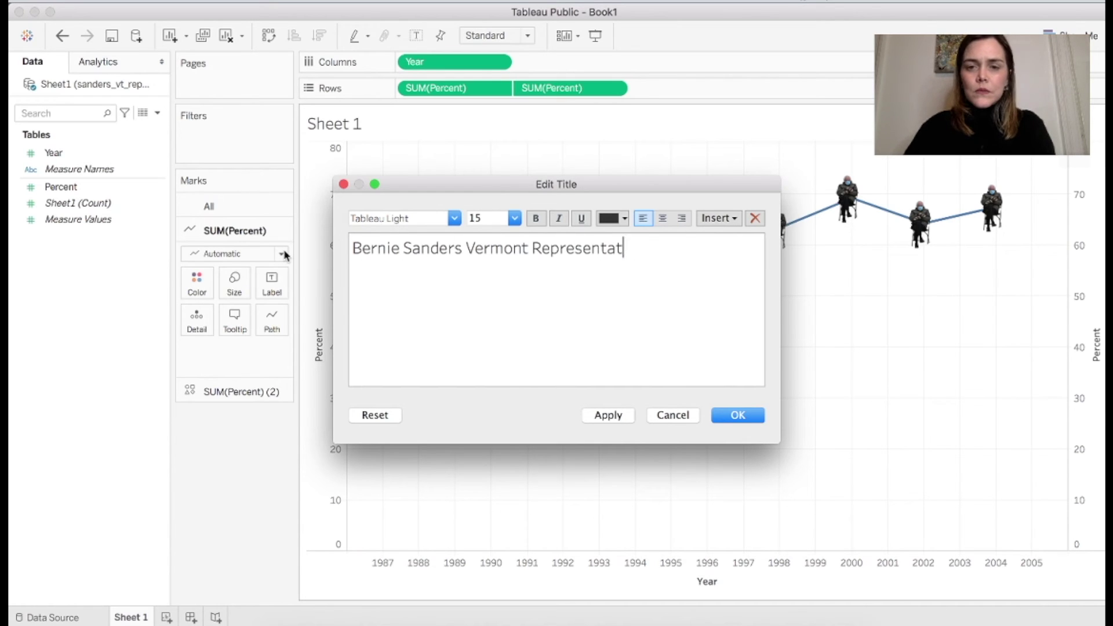
pyautogui.write('ive Vote Percentage')
pyautogui.click(754, 415)
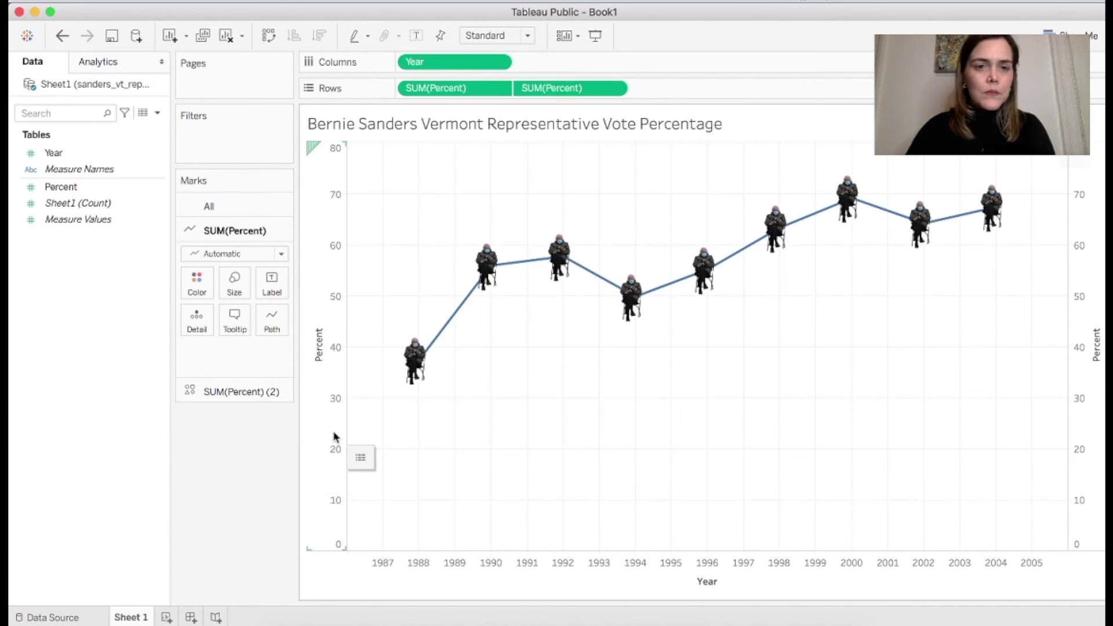
# Fix the Percent axis range to run from 0 to 100
pyautogui.doubleClick(334, 438)
pyautogui.click(417, 236)
pyautogui.doubleClick(686, 291)
pyautogui.write('100')
pyautogui.press('Return')
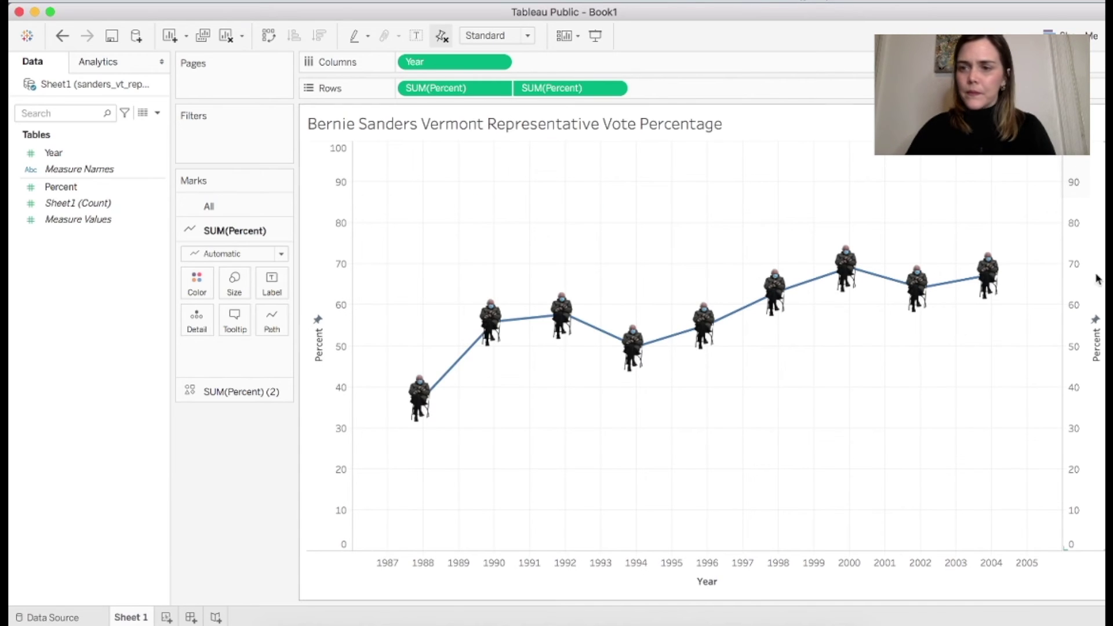
# Remove major and minor tick marks from the right Percent axis
pyautogui.doubleClick(1097, 279)
pyautogui.click(648, 119)
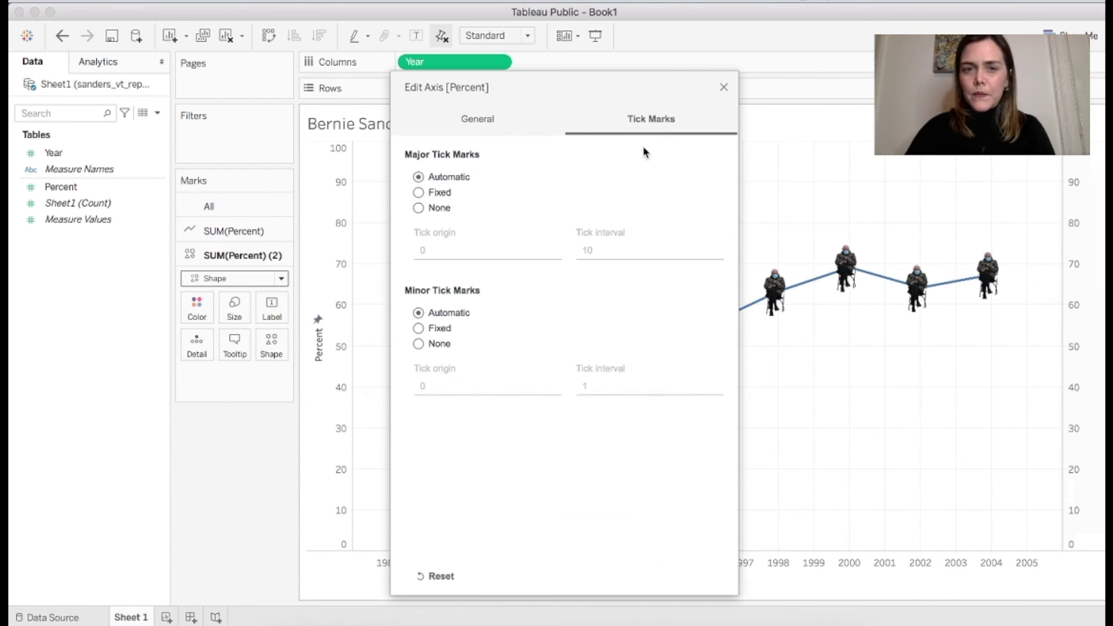
pyautogui.click(418, 208)
pyautogui.click(429, 343)
pyautogui.click(724, 87)
# Set the Year axis major ticks to a fixed interval of 2
pyautogui.doubleClick(594, 566)
pyautogui.click(672, 135)
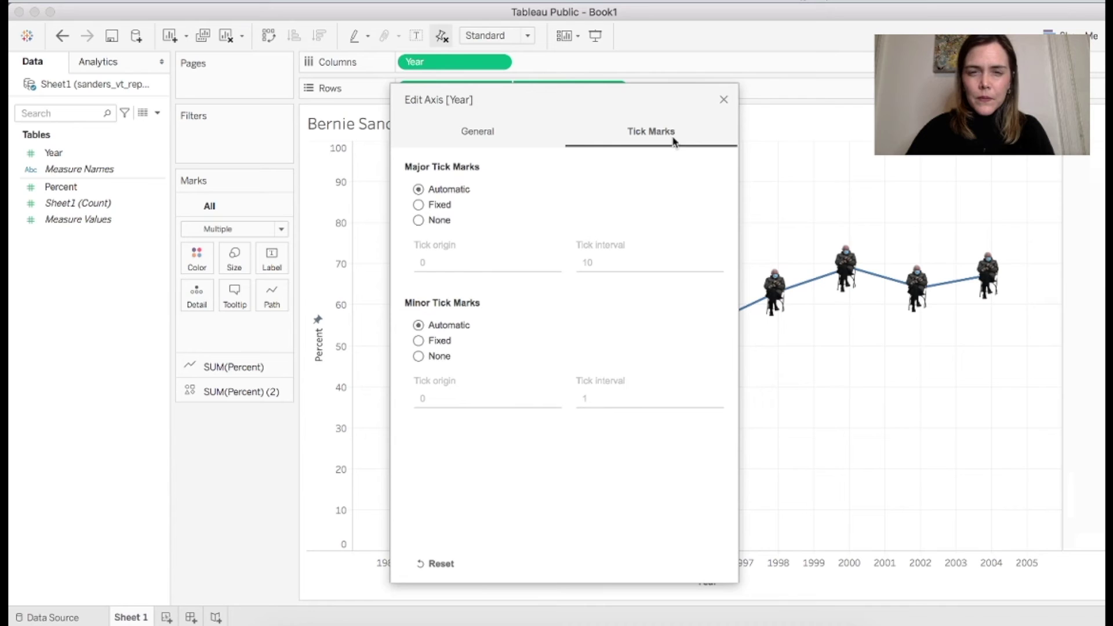
pyautogui.click(419, 205)
pyautogui.doubleClick(611, 263)
pyautogui.write('2')
pyautogui.click(724, 99)
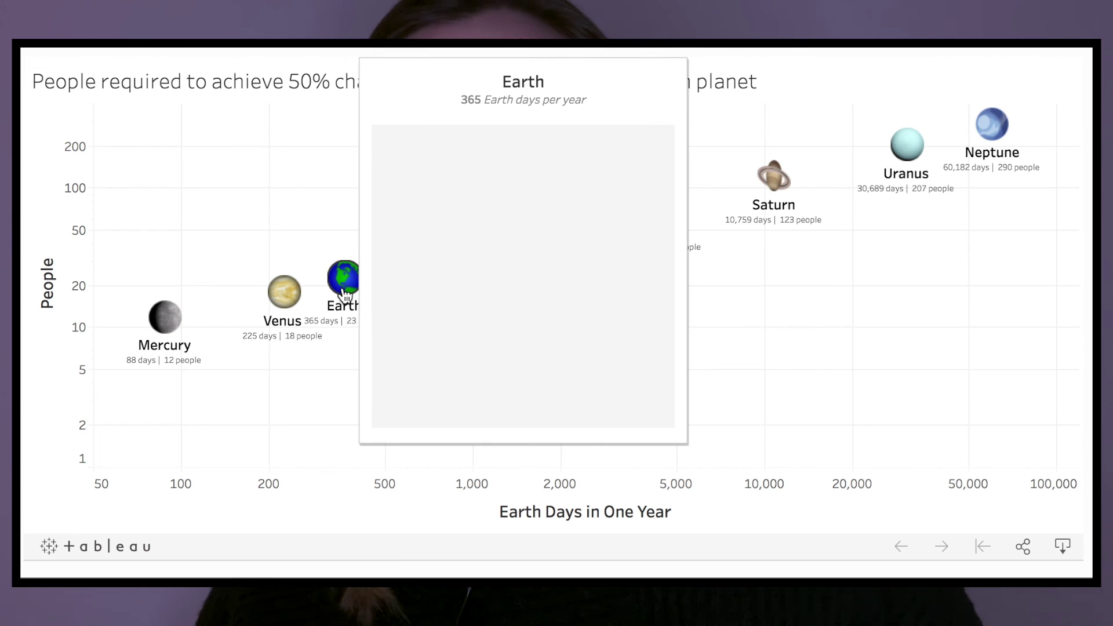
# Show Mars's tooltip on the planets viz: 687 Earth days per year, 32 people
pyautogui.moveTo(435, 260)
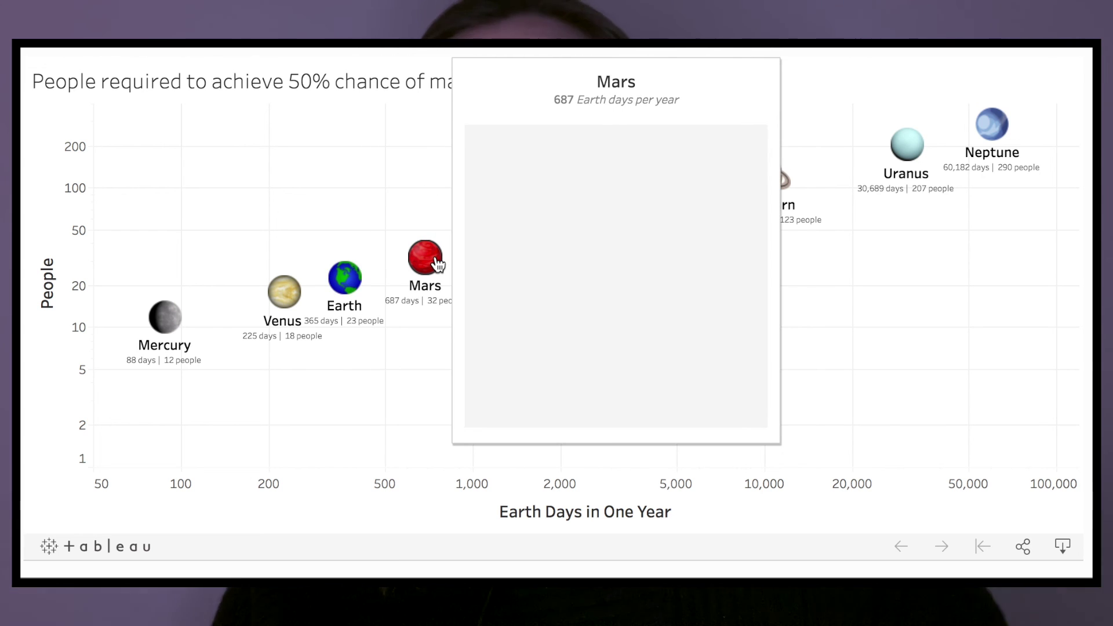